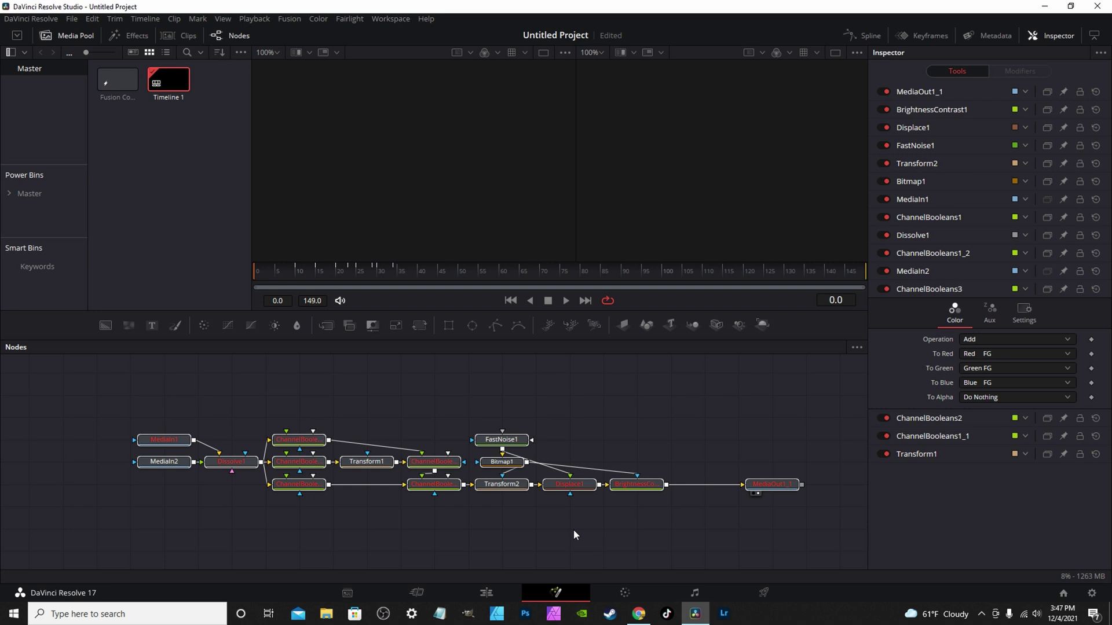
Start a new macro from the effect's nodes with Macro > Create Macro for test.setting
right_click(439, 462)
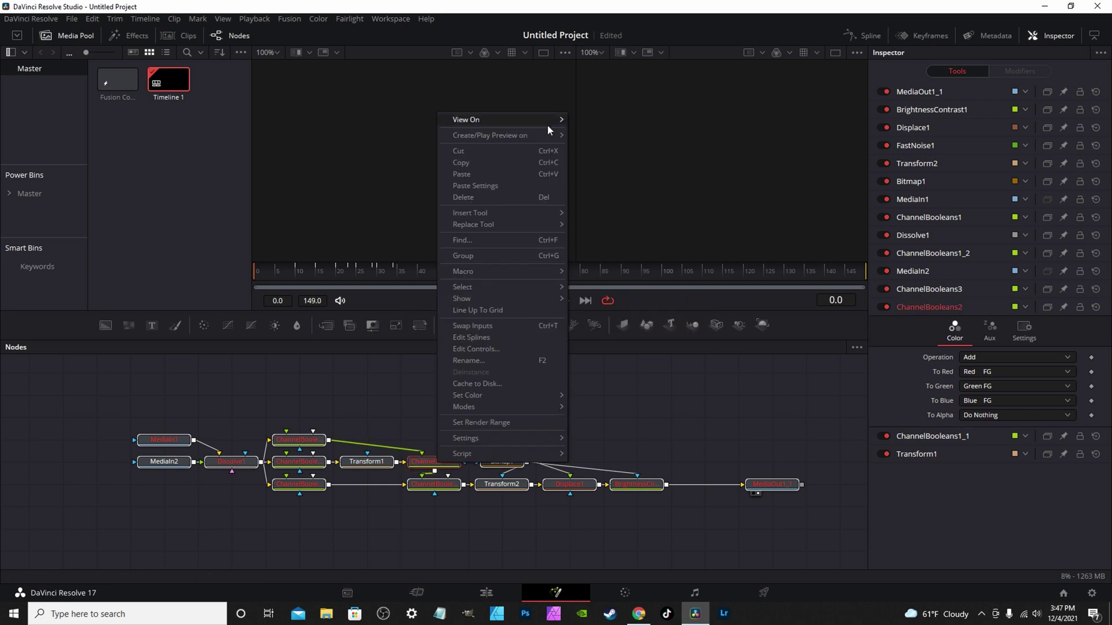
mouse_move(484, 270)
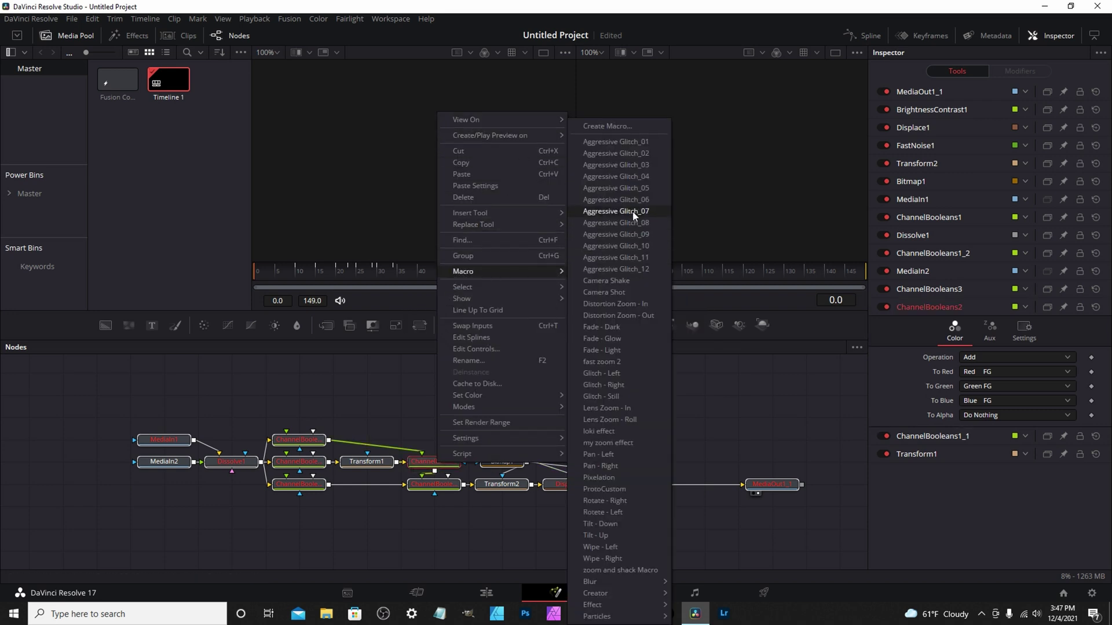
left_click(635, 129)
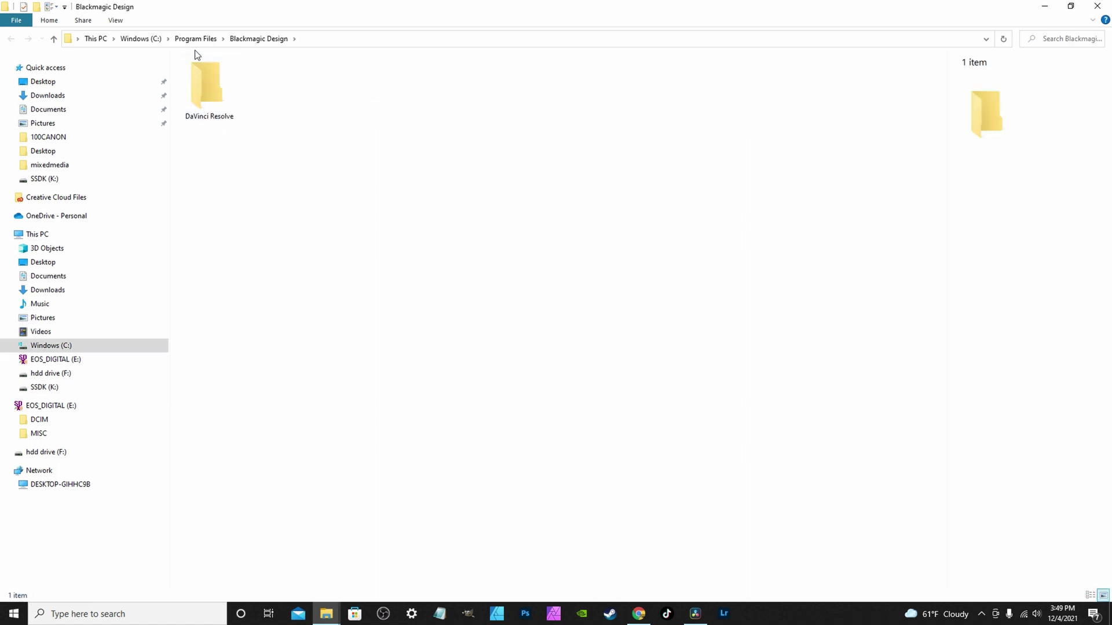
Browse DaVinci Resolve > Fusion > Templates and its Edit and Fusion subfolders, ending back in Templates
left_click(200, 90)
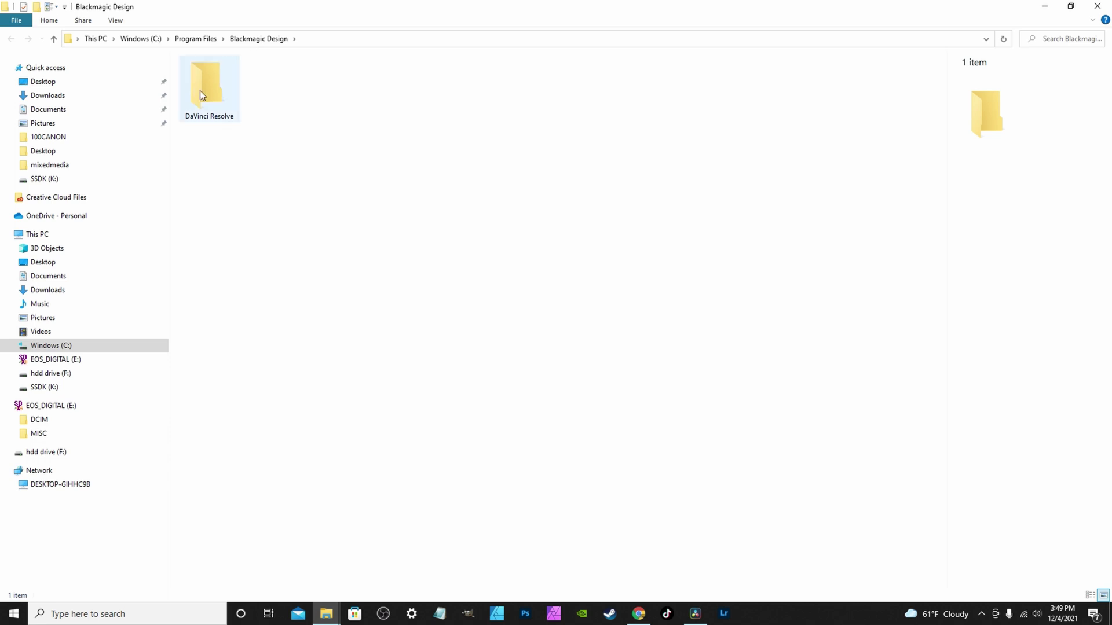
double_click(205, 91)
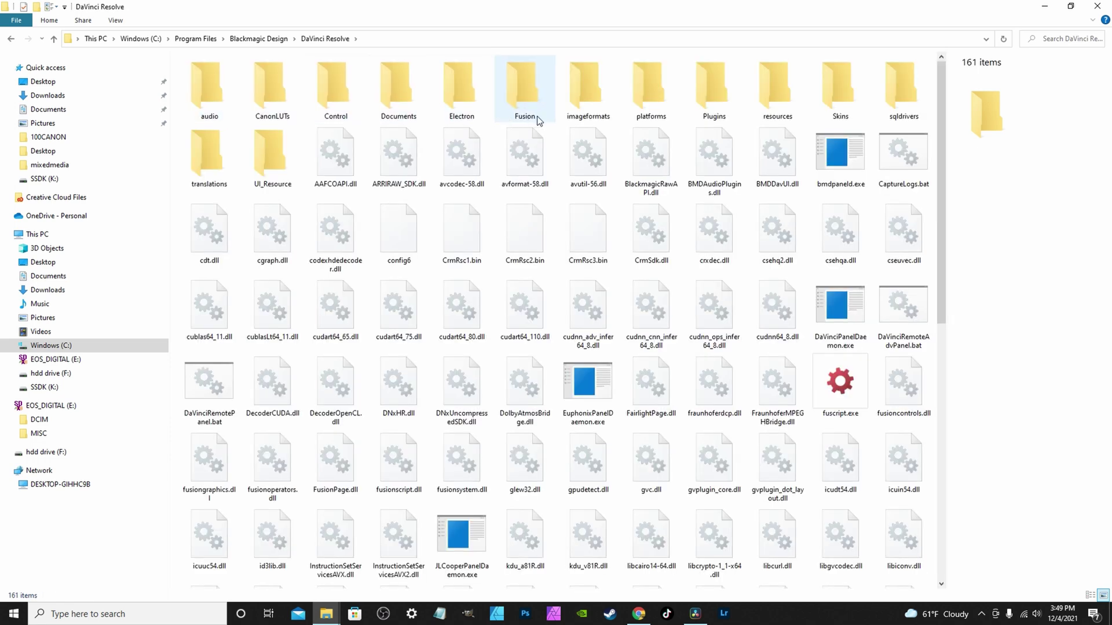
double_click(524, 90)
left_click(405, 99)
double_click(404, 98)
double_click(207, 90)
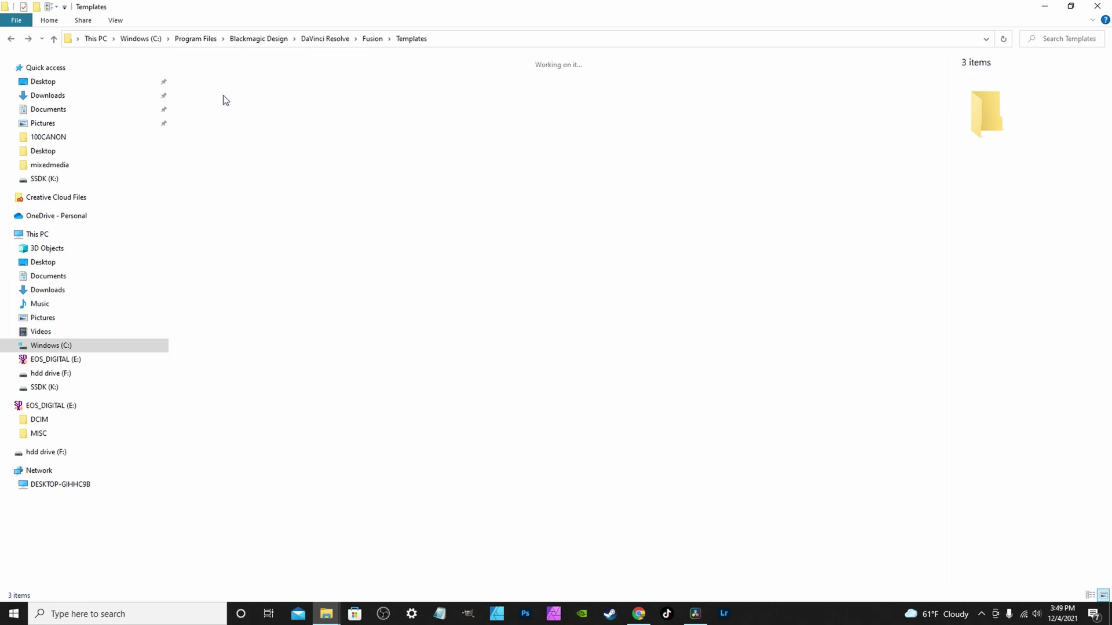
double_click(271, 95)
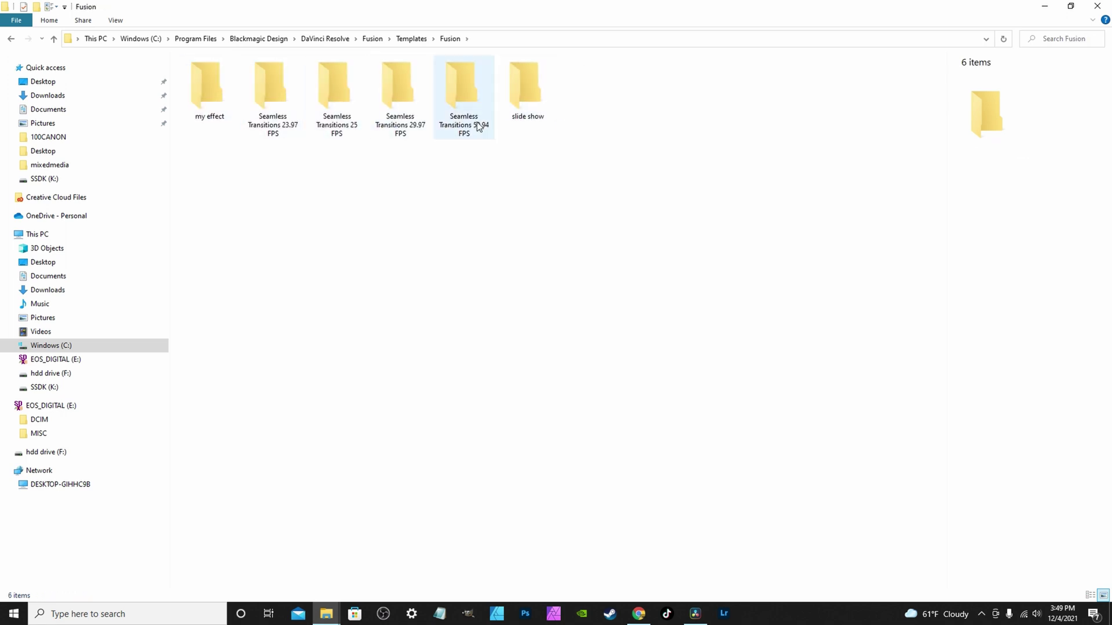
key("alt+Left")
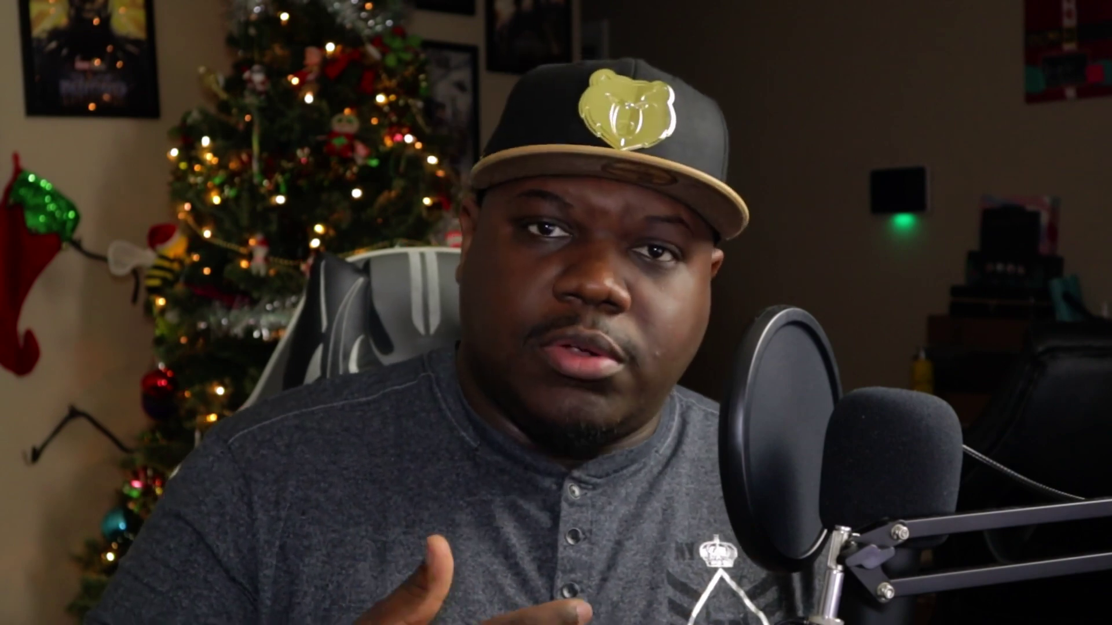
Add a new empty folder in the mixedmedia folder via New > Folder
right_click(361, 321)
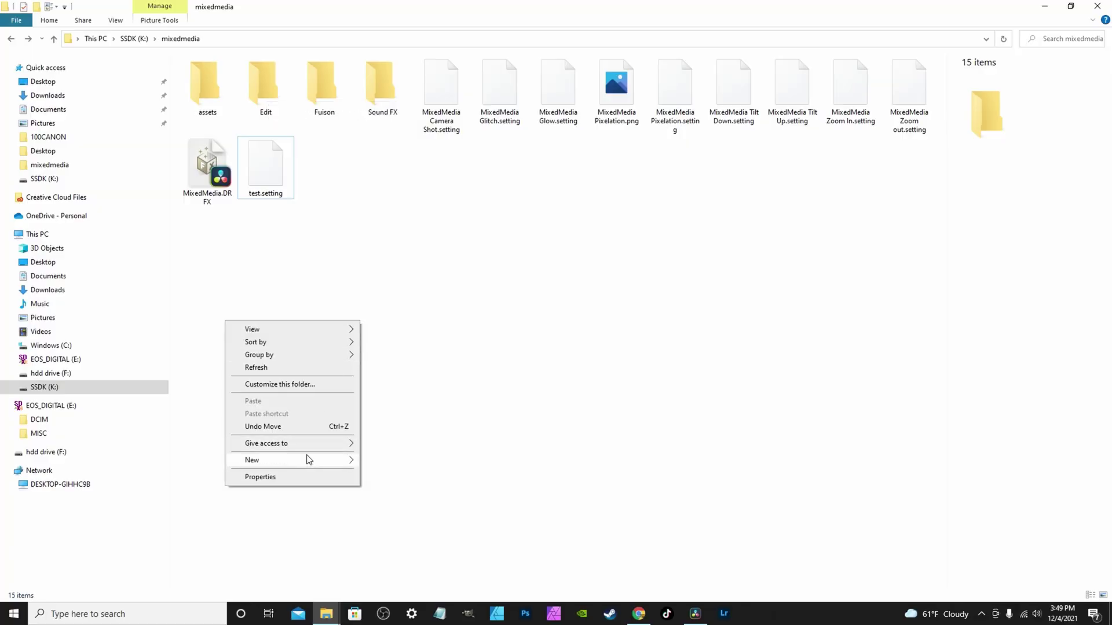
mouse_move(308, 460)
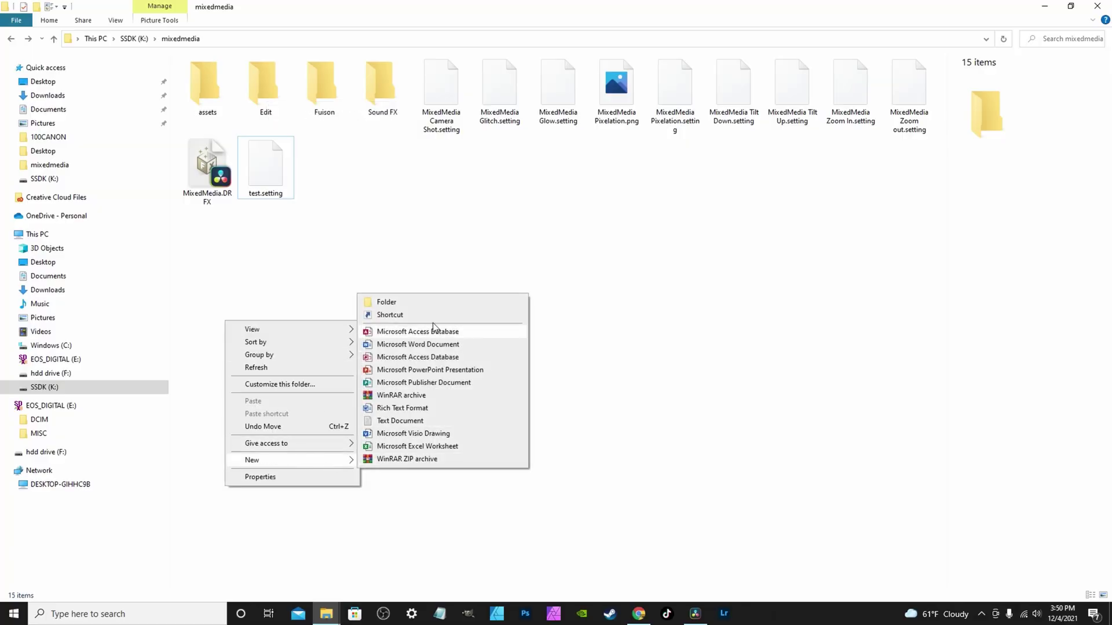
left_click(425, 301)
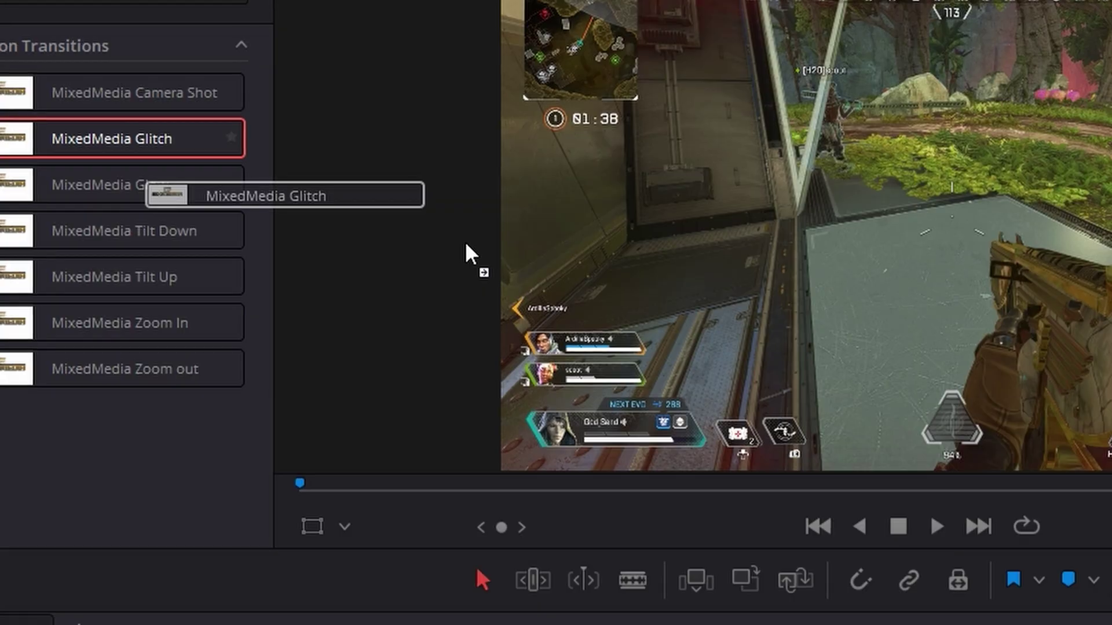
Drag the MixedMedia Glitch template next to the Edit and Fuison folders
left_click_drag(464, 242, 516, 279)
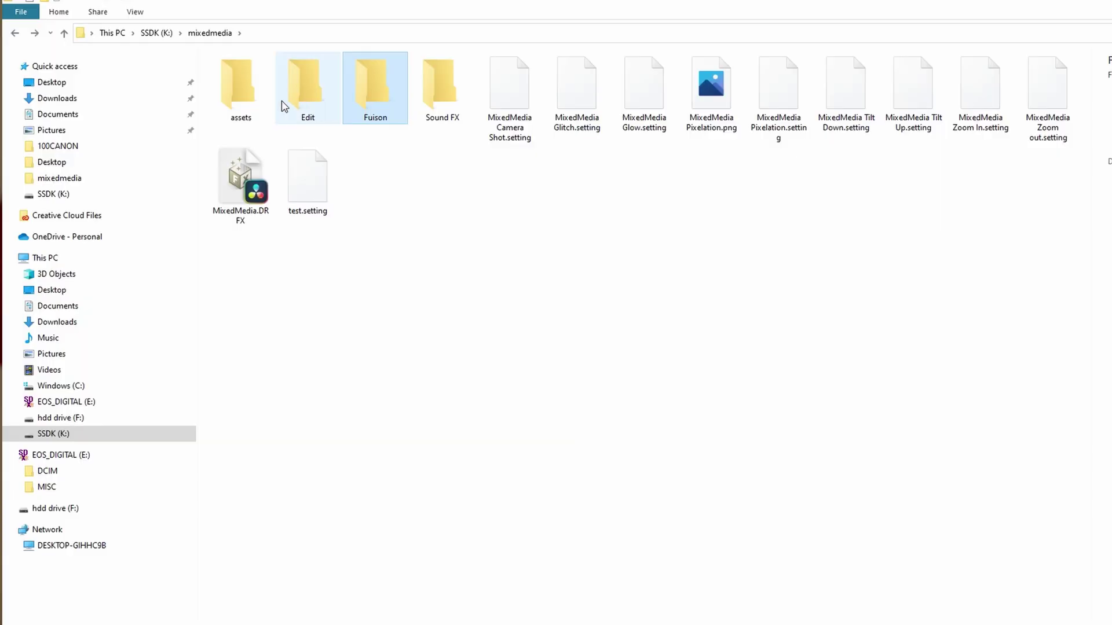
Compress the selected Edit and Fuison folders into a zipped folder
right_click(374, 116)
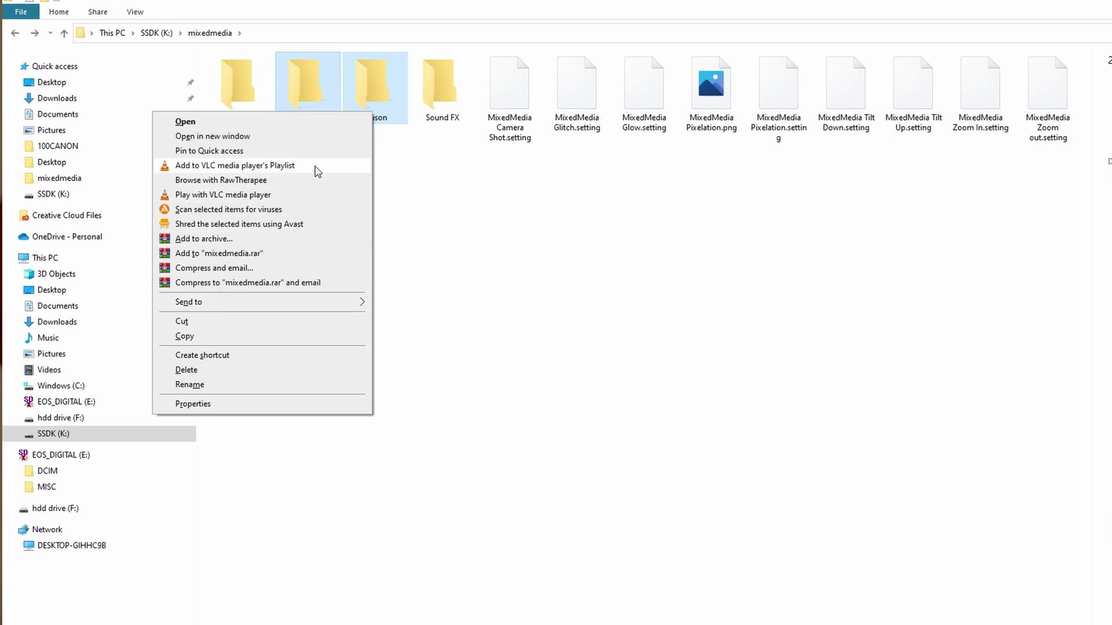
mouse_move(184, 306)
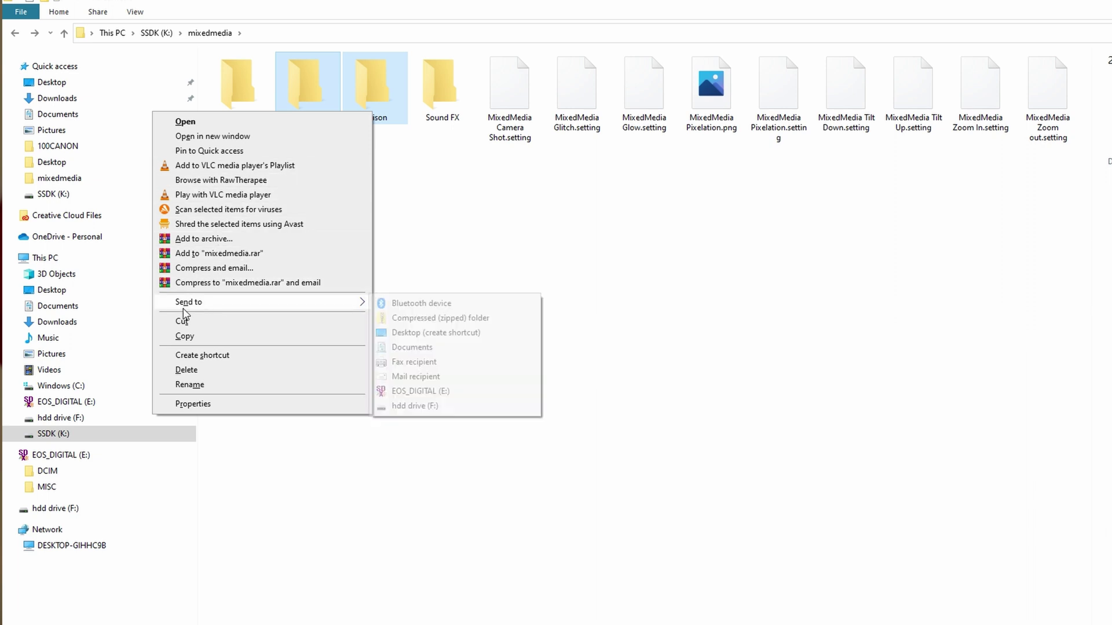
left_click(459, 320)
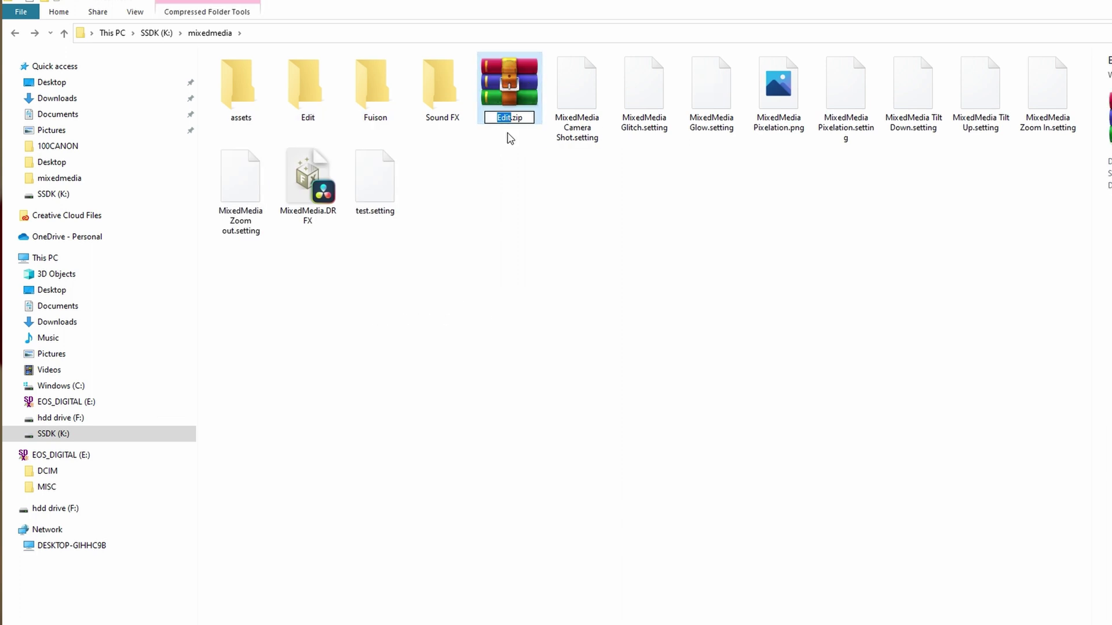
Rename the zip archive to test.DRFX and accept the extension change
type("test")
key("End")
key("BackSpace")
key("BackSpace")
key("BackSpace")
type("DRFX")
key("Return")
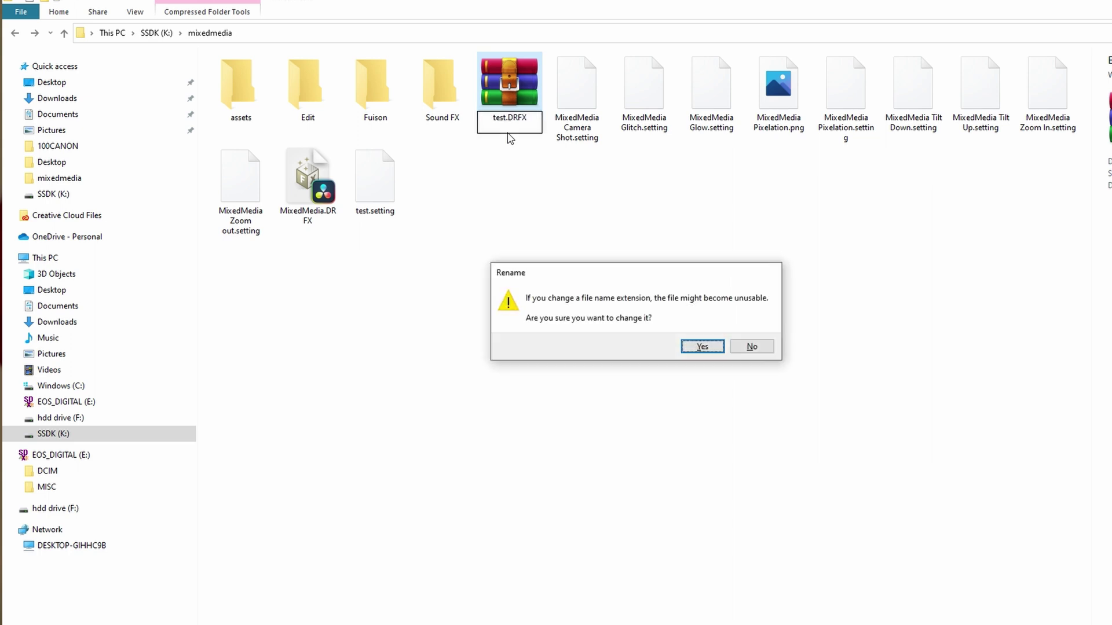
left_click(702, 346)
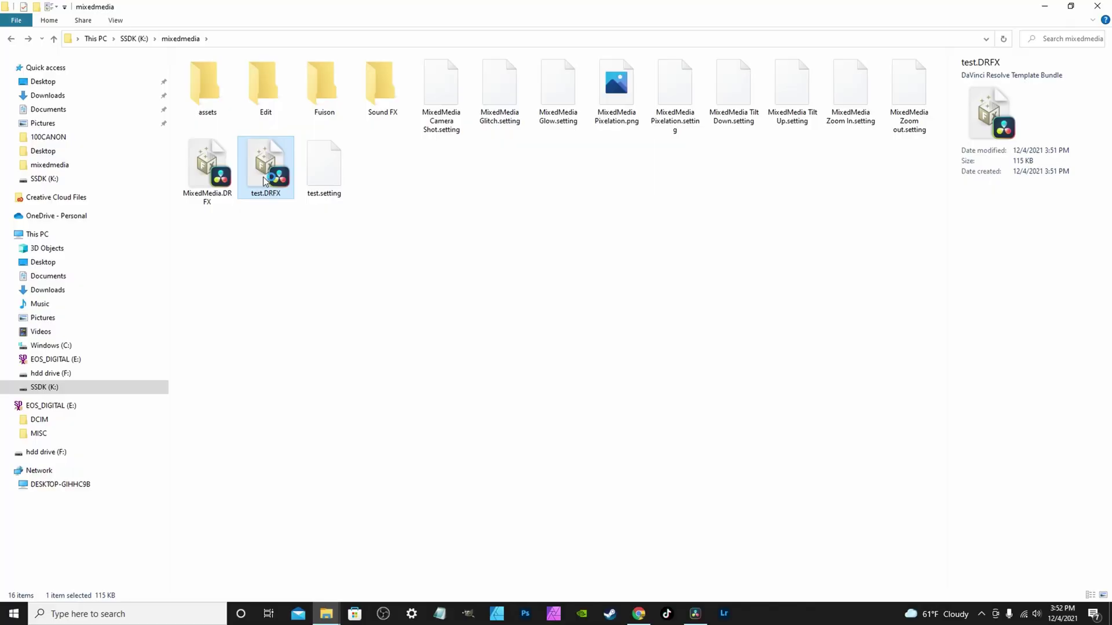
Launch test.DRFX so DaVinci Resolve opens with the Install "test" prompt
double_click(264, 180)
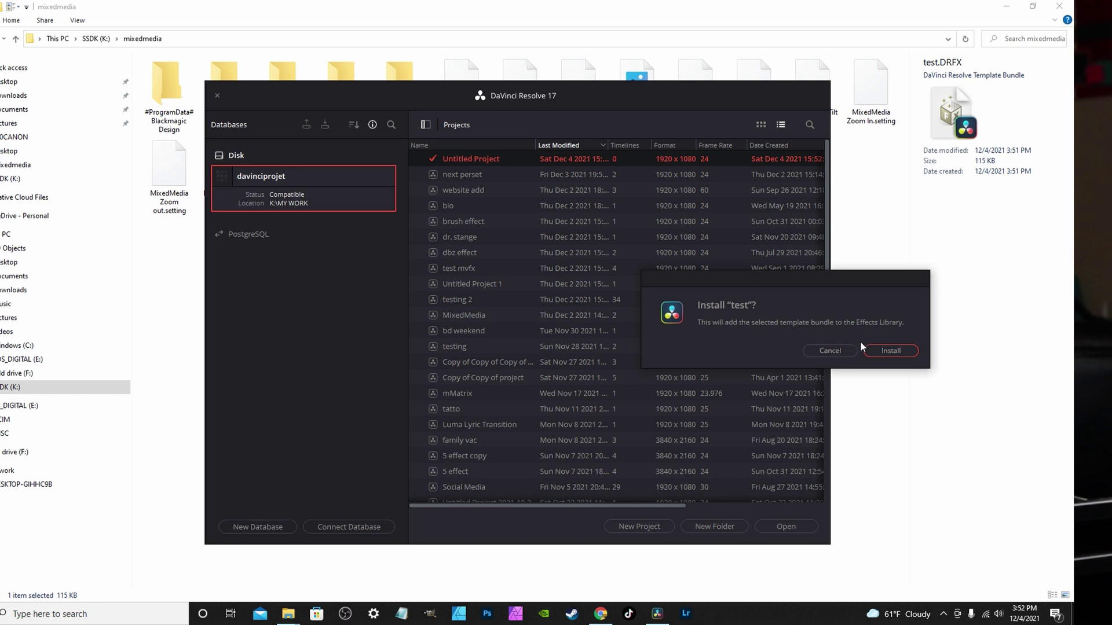
Cancel the test install and show the Effects > Templates > Edit templates
left_click(828, 349)
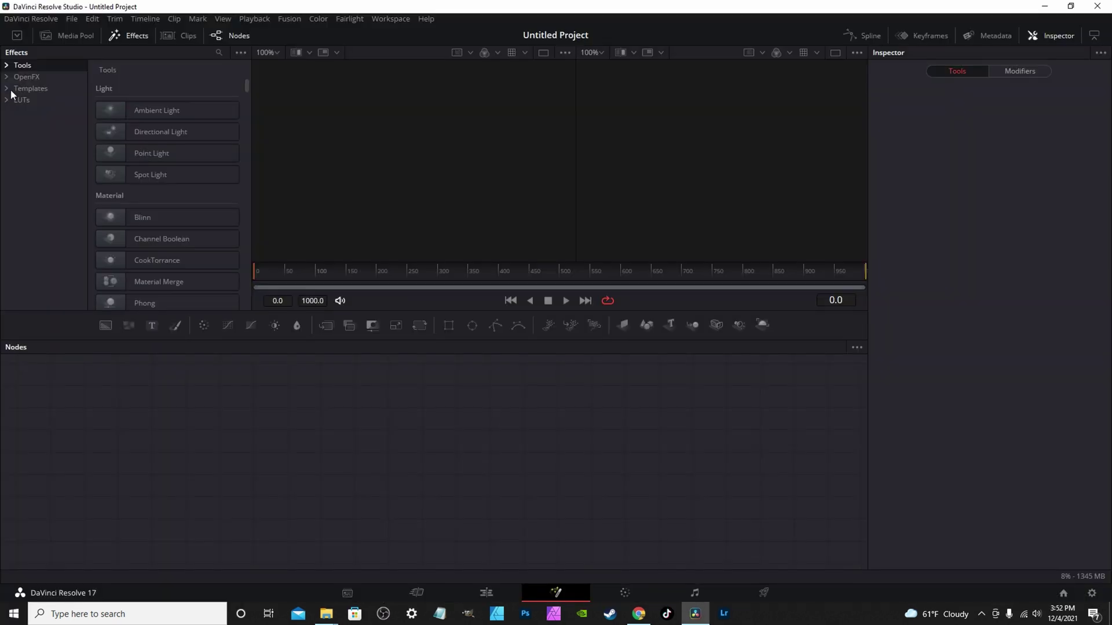
left_click(7, 89)
left_click(19, 99)
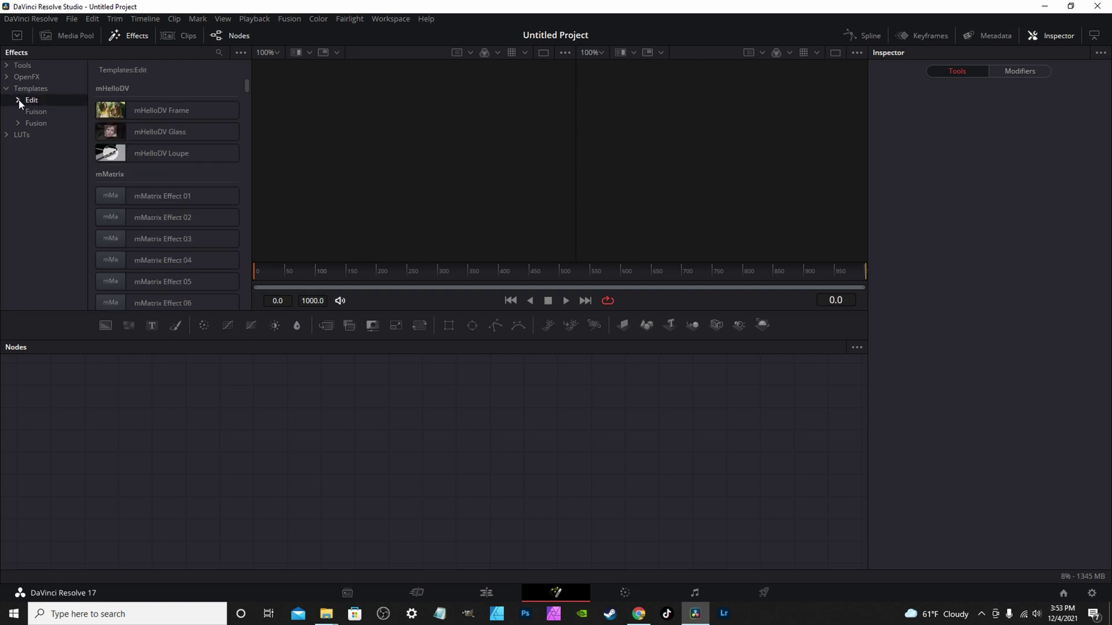
Search the effects library for "mix" and reveal MixedMedia Camera Shot's folder with Show Folder
left_click(218, 53)
type("mix")
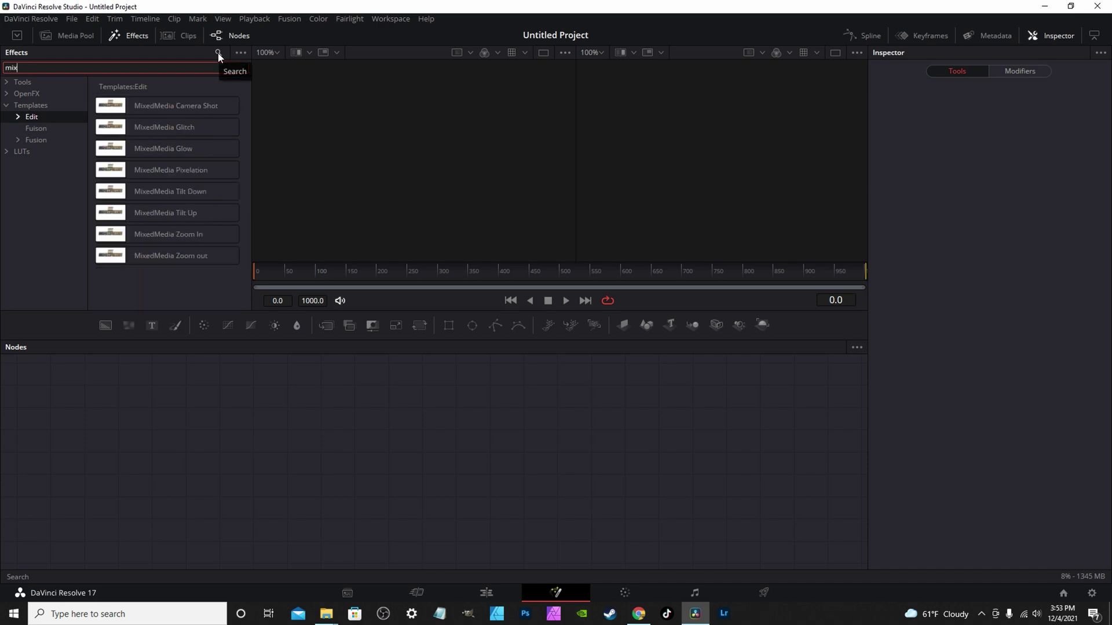
left_click(157, 106)
left_click(175, 115)
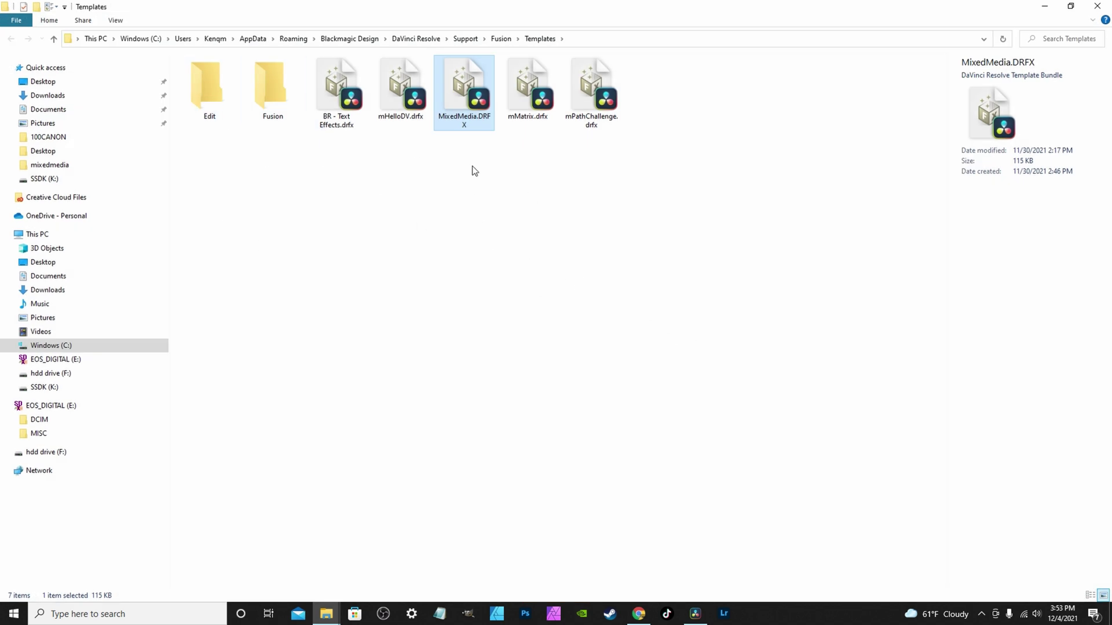
right_click(461, 92)
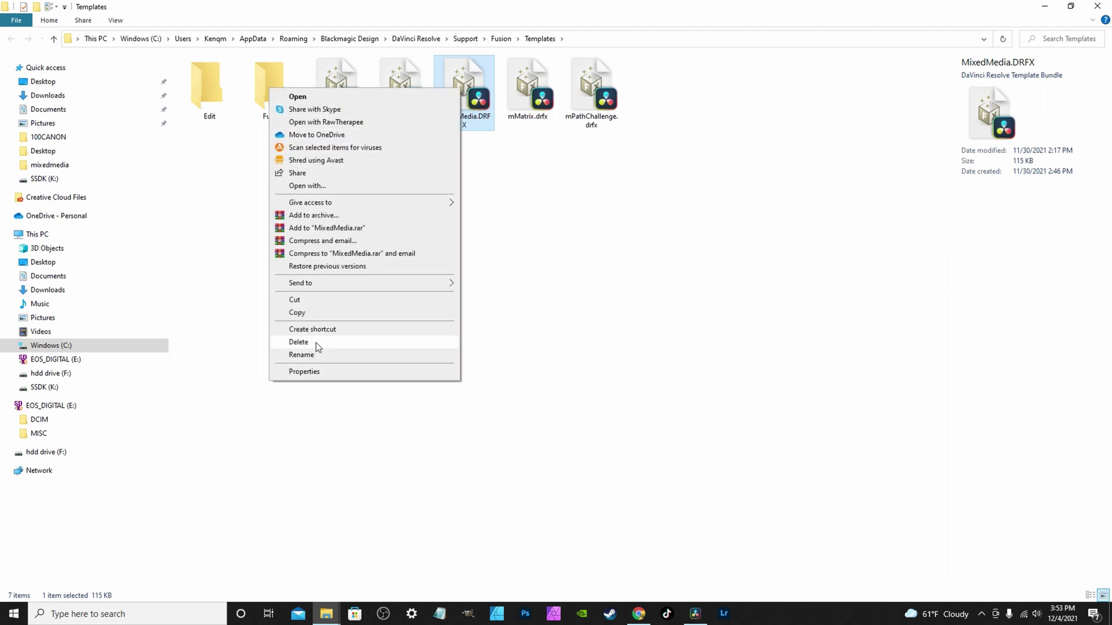
left_click(568, 363)
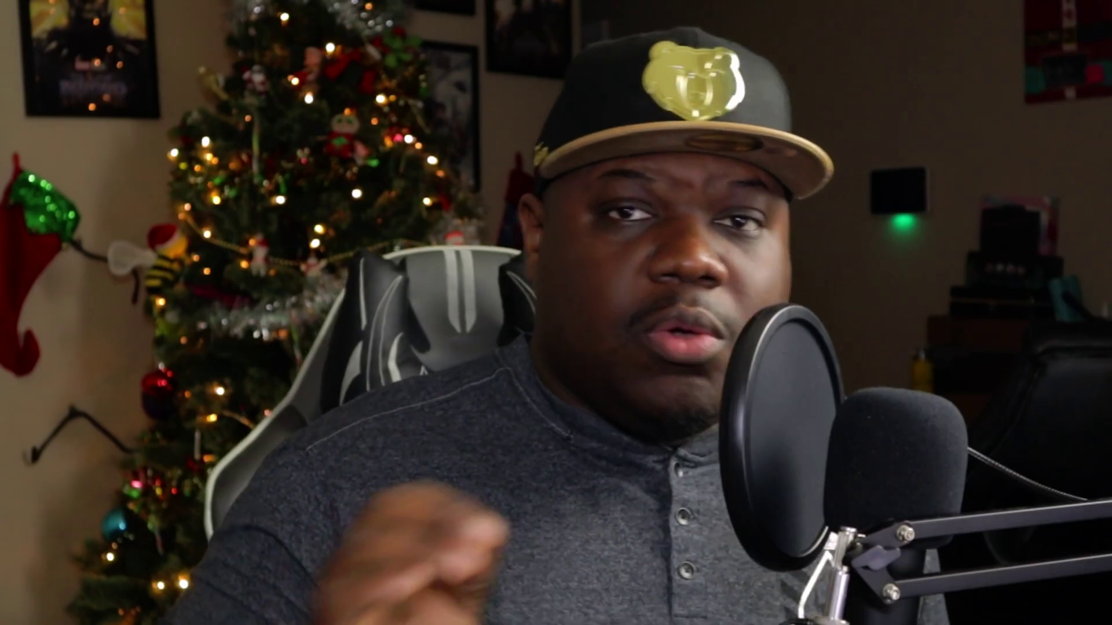